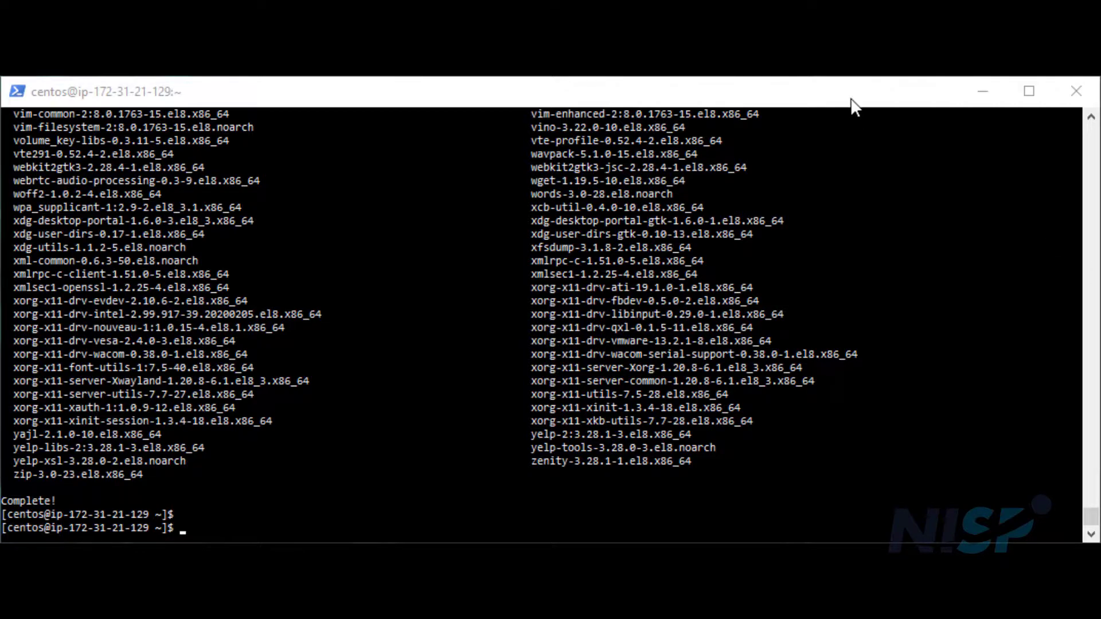
Install make, gcc, kernel-devel, kernel-headers and the X11 development libraries with dnf.
right_click(941, 319)
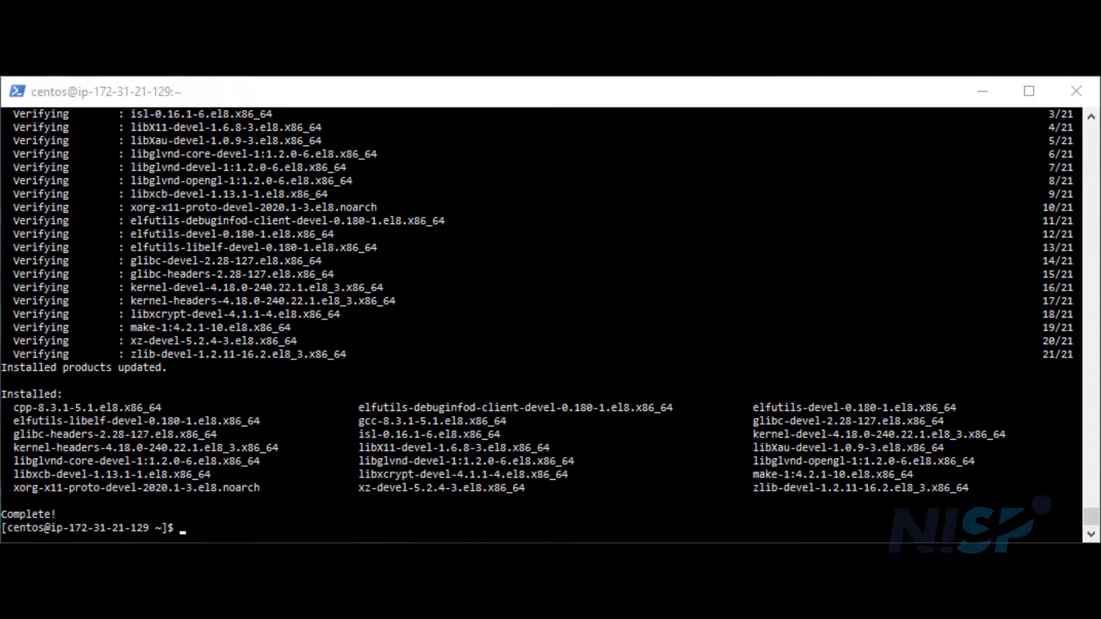
Check with lsmod | grep nouveau that the nouveau module isn't loaded.
left_click(571, 109)
right_click(852, 421)
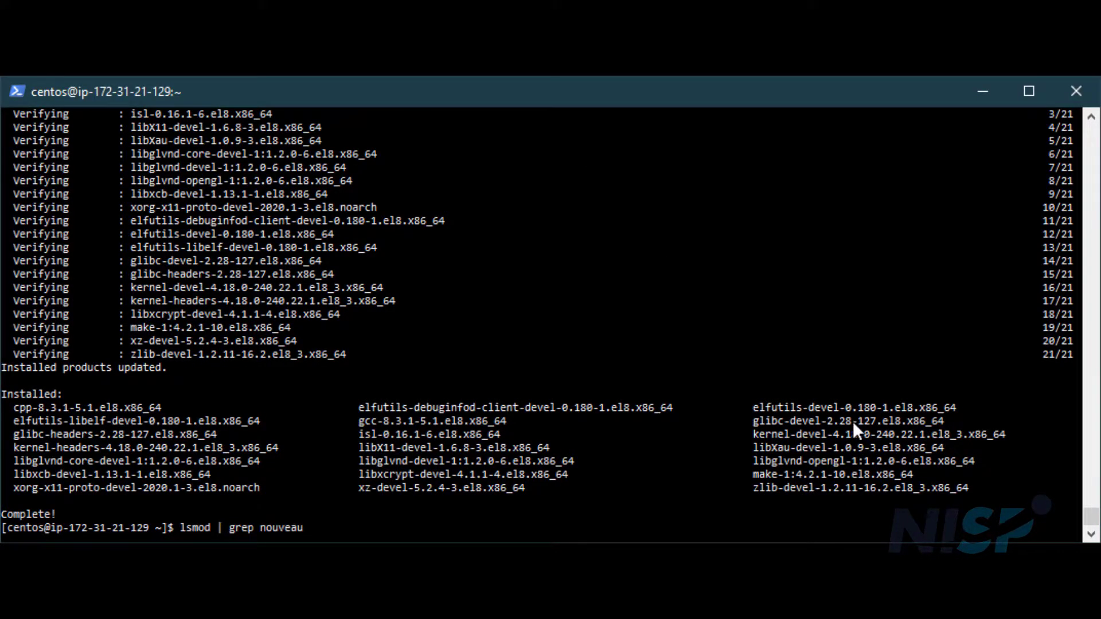
key("Return")
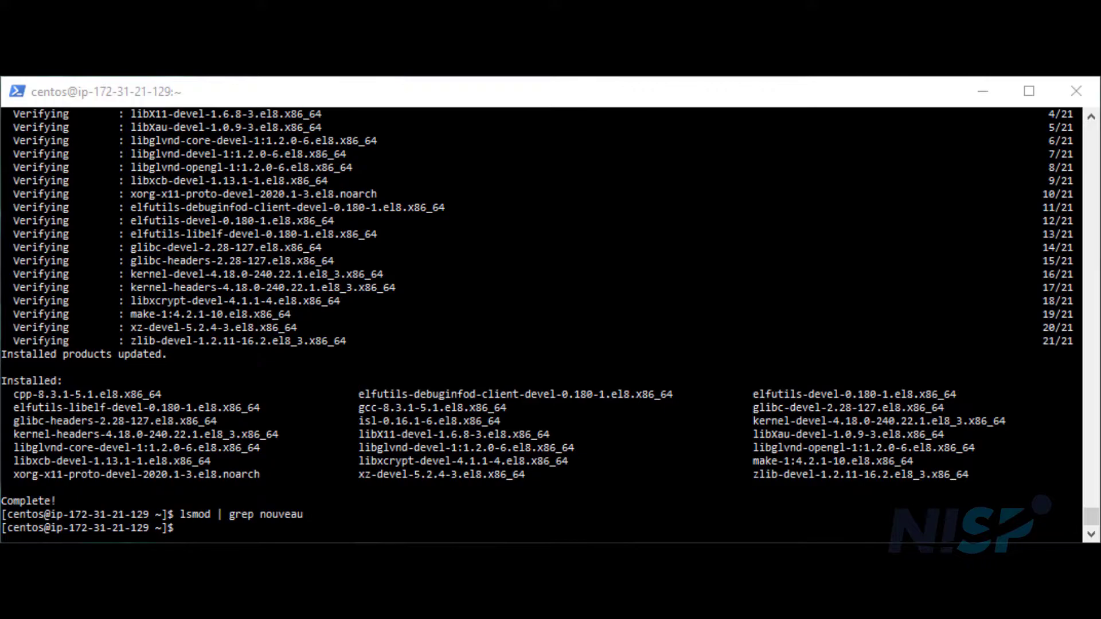
Blacklist nouveau in modprobe, add rdblacklist=nouveau to GRUB, and regenerate /boot/grub2/grub.cfg.
left_click(476, 100)
right_click(667, 241)
key("Return")
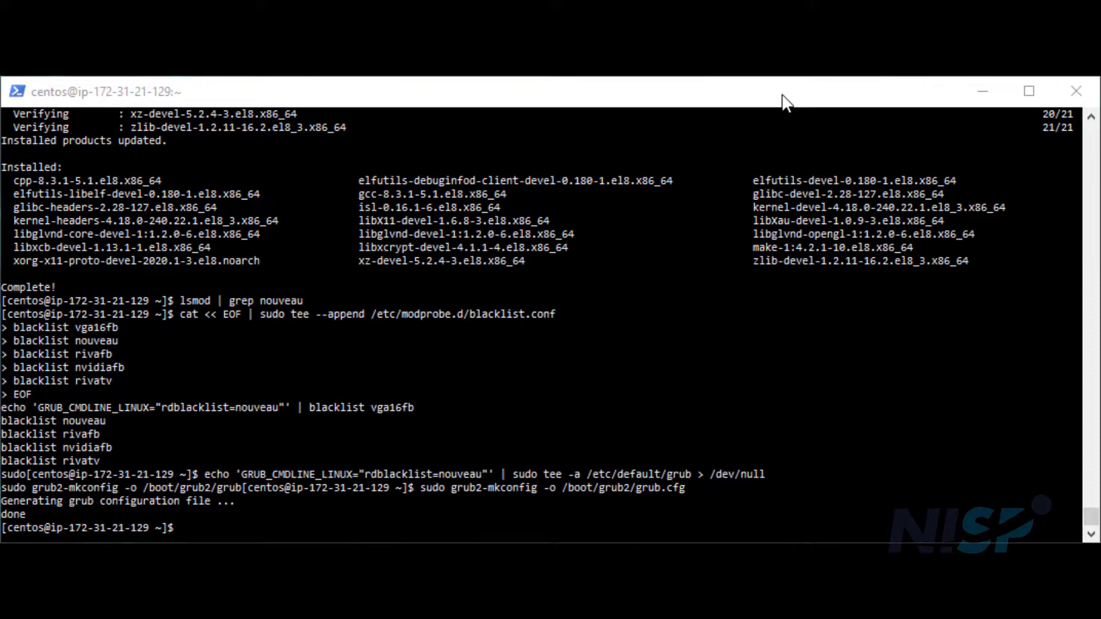
left_click(785, 93)
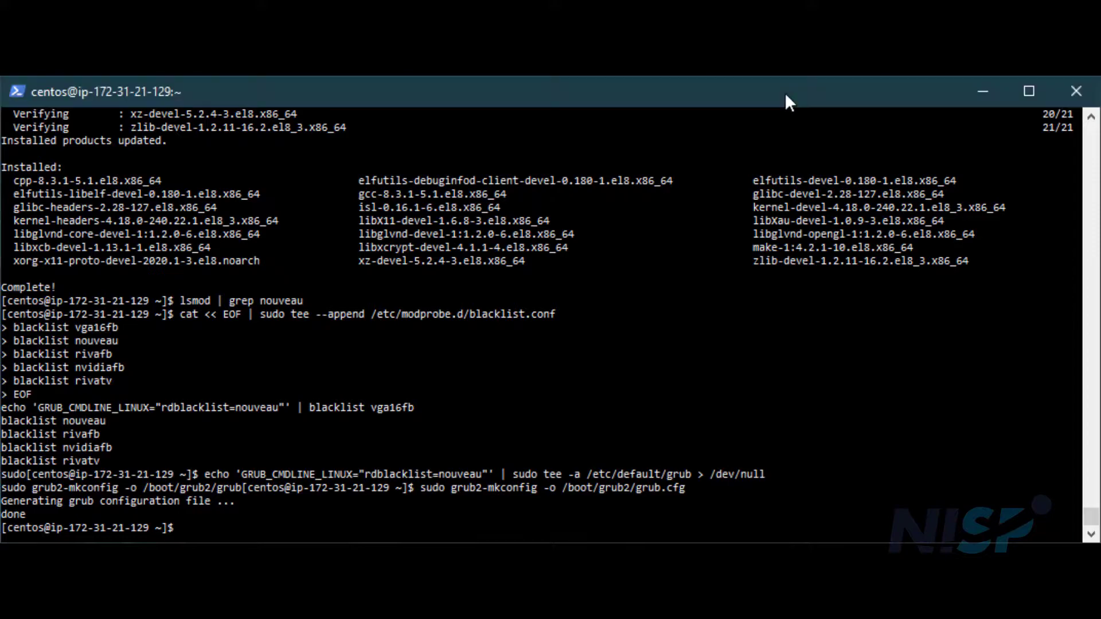
Download the NVIDIA 460.73.01 driver into /tmp and install it silently with -s.
type("cd /tmp")
key("Return")
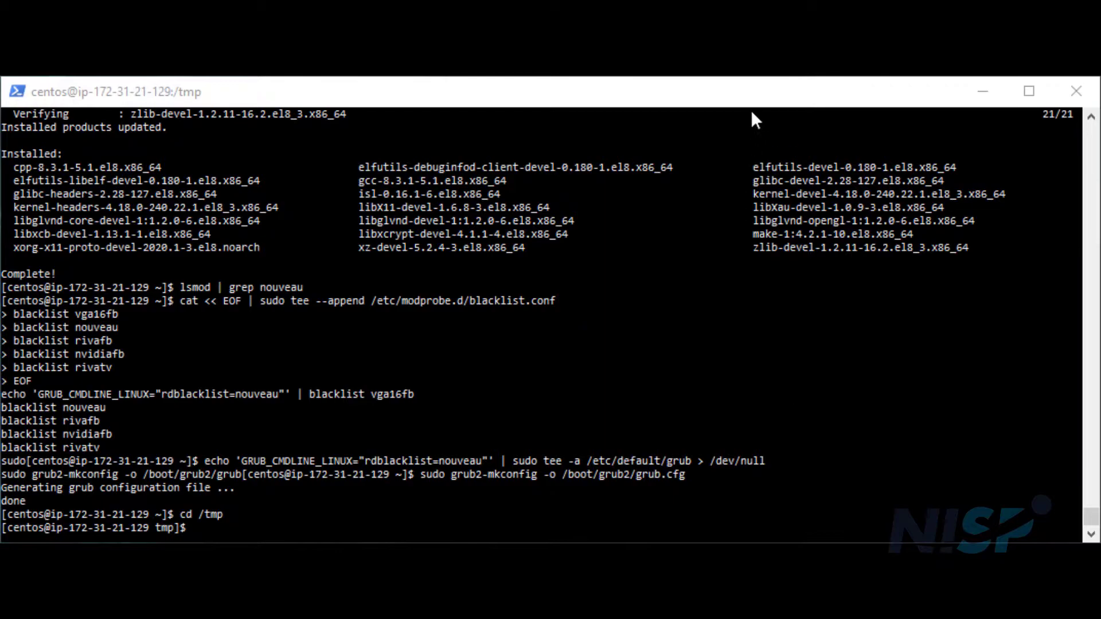
left_click(885, 350)
type("wget https://us.download.nvidia.com/XFree86/Linux-x86_64/460.73.01/NVIDIA-Linux-x86_64-460.73.01.run")
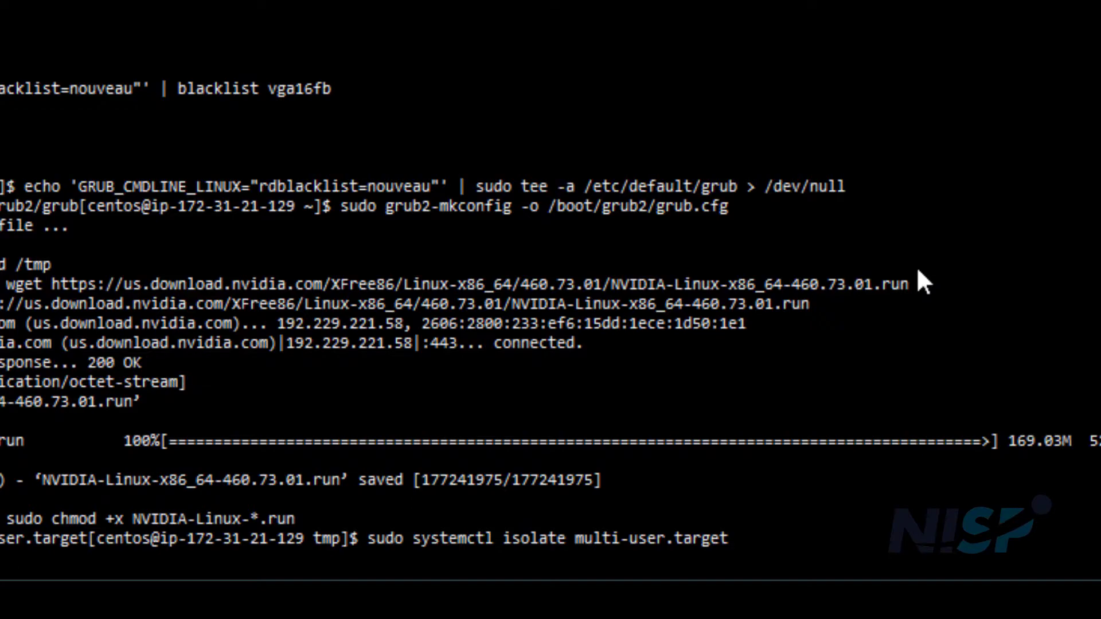
type("sudo ./NVIDIA-Linux-x86_64*.run -s")
key("Return")
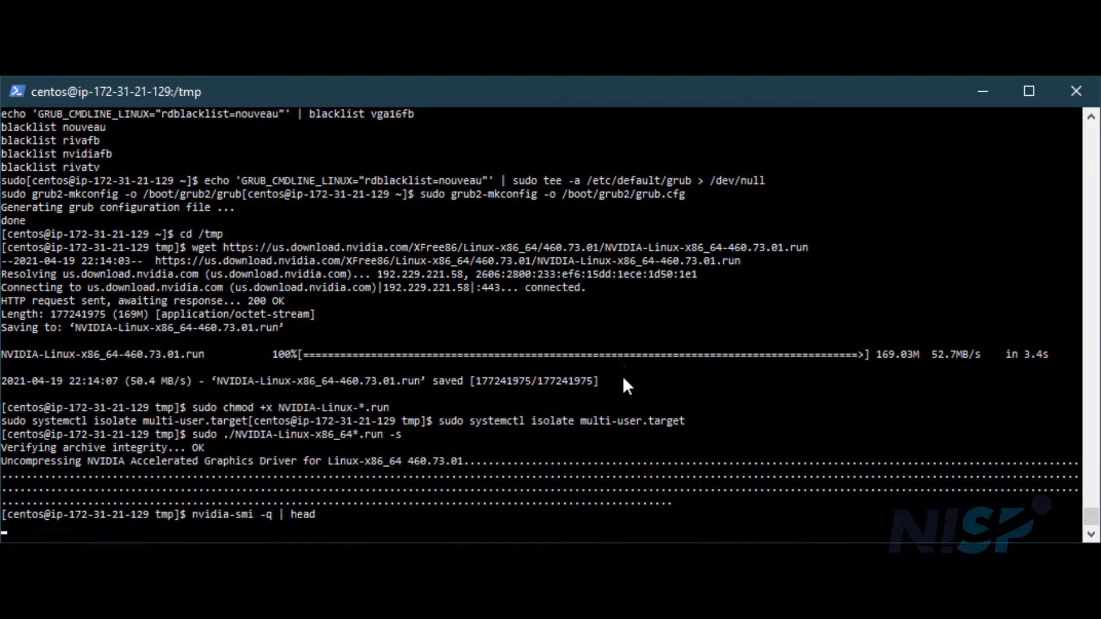
Verify driver 460.73.01 on the Tesla T4, generate xorg.conf with nvidia-xconfig, and add HardDPMS false.
key("Return")
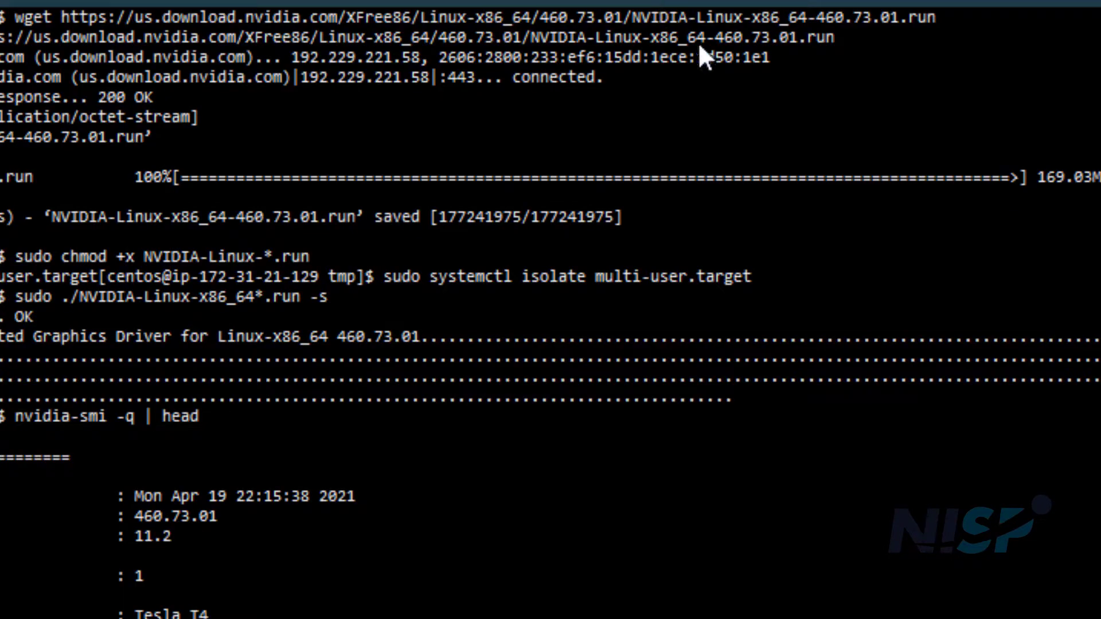
right_click(902, 352)
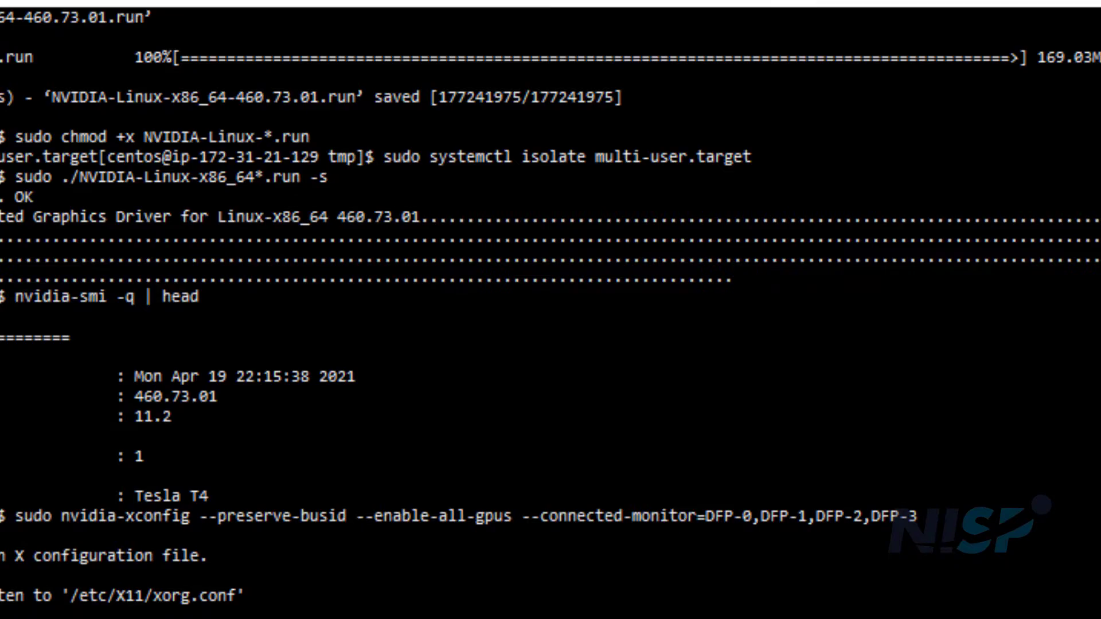
left_click(808, 7)
left_click(803, 3)
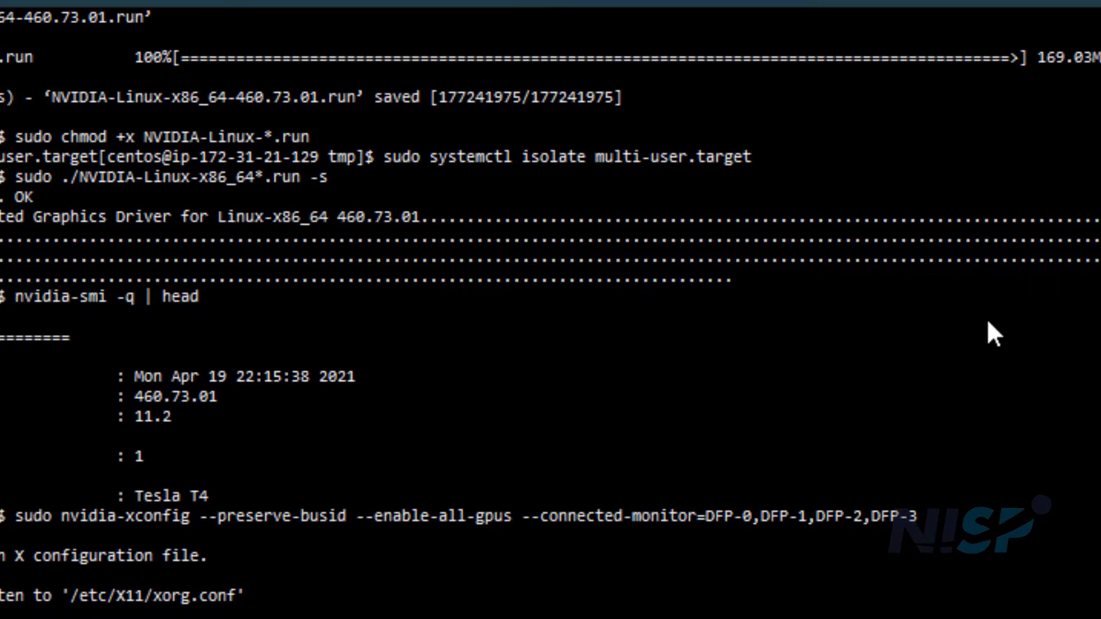
right_click(987, 318)
key("Return")
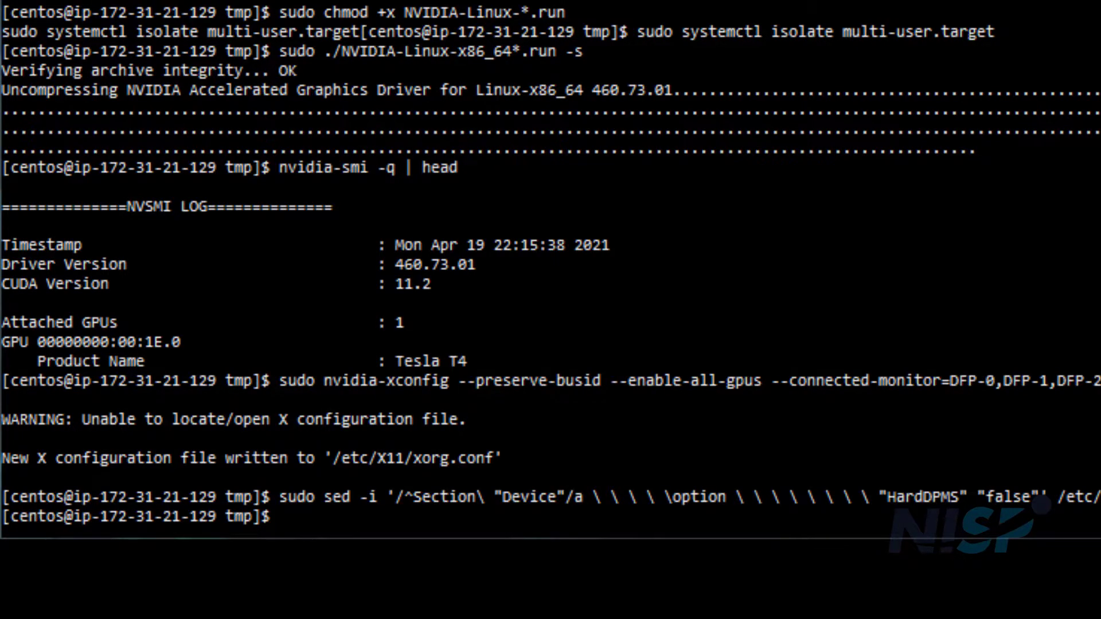
Install the NICE DCV 2021.0 server packages, make graphical.target default, and enable DCV GL.
key("ctrl+v")
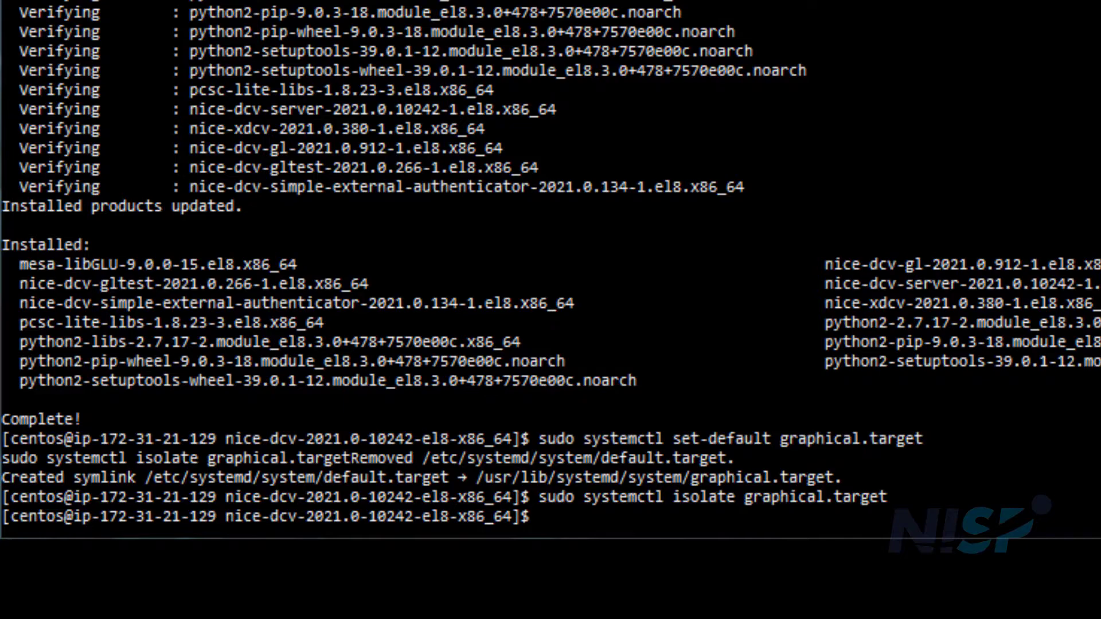
type("sudo dcvgladmin enable")
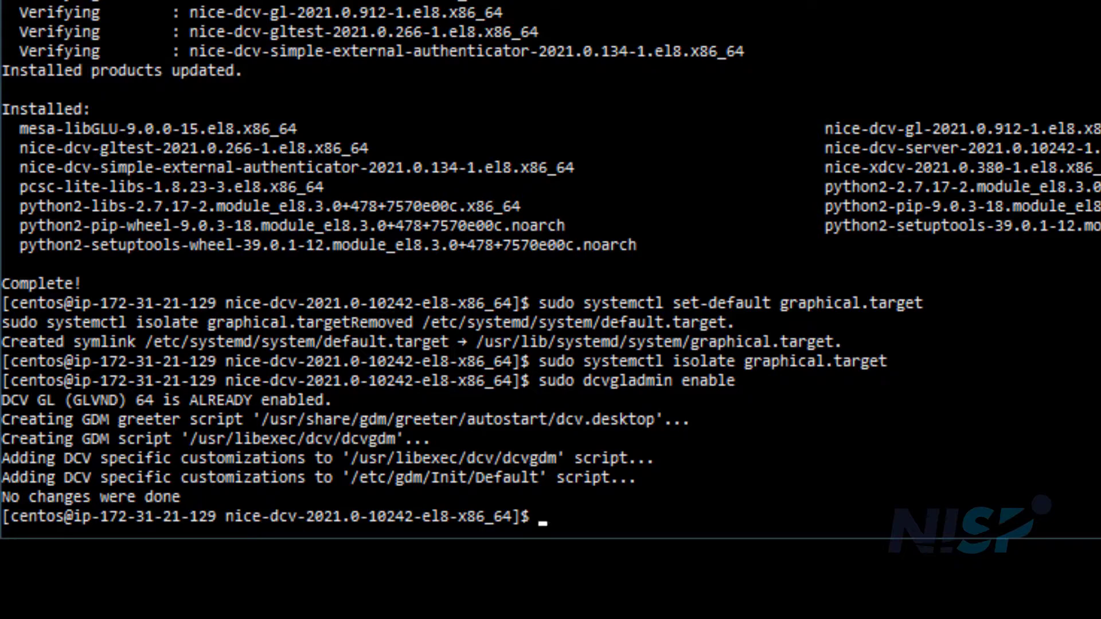
Grant the dcv user X server access with dcvxgrantaccess and confirm it with both xhost checks.
type("sudo DISPLAY=:0 dcvxgrantaccess +dcv")
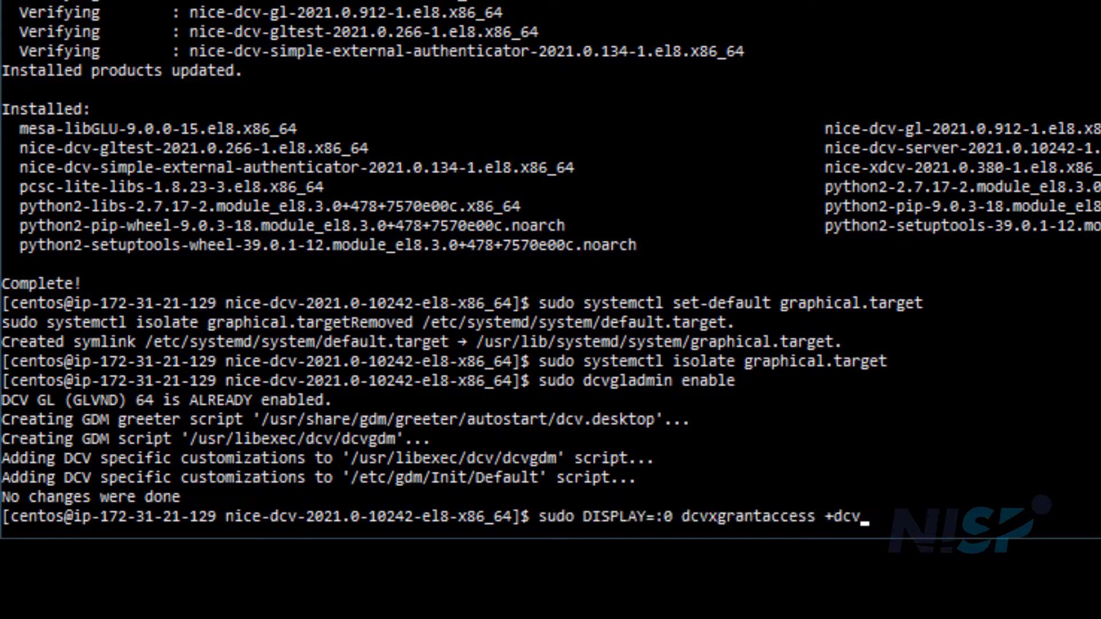
key("Return")
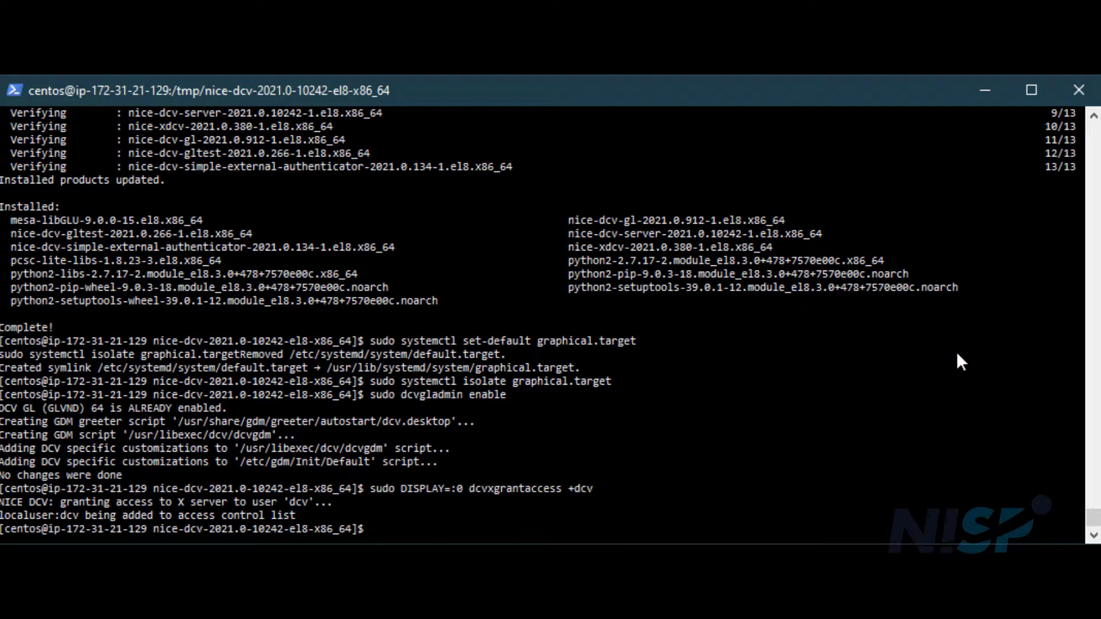
type("sudo DISPLAY=:0 XAUTHORITY=$(ps aux | grep \"X.*\\-auth\" | grep -v grep | sed -n 's/.*-auth \\([^ ]\\+\\) .*/\\1/p') xhost | grep \"SI:localuser:dcv$\"")
key("Return")
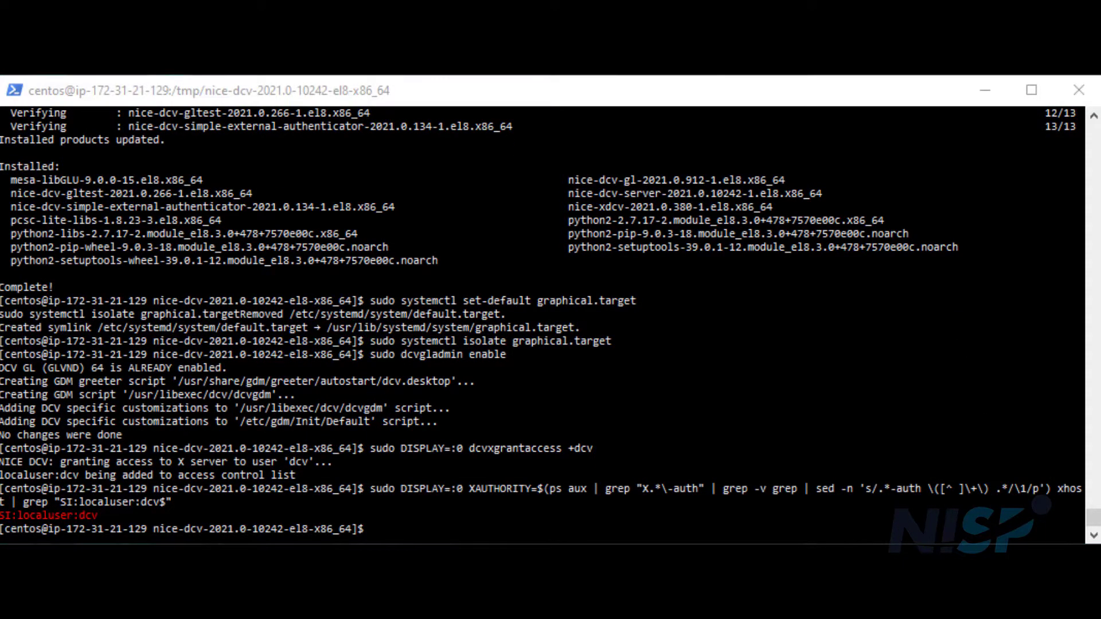
left_click(688, 94)
type("sudo DISPLAY=:0 XAUTHORITY=$(ps aux | grep \"X.*\\-auth\" | grep -v grep | sed -n 's/.*-auth \\([^ ]\\+\\) .*/\\1/p') xhost | grep \"LOCAL:$\"")
key("Return")
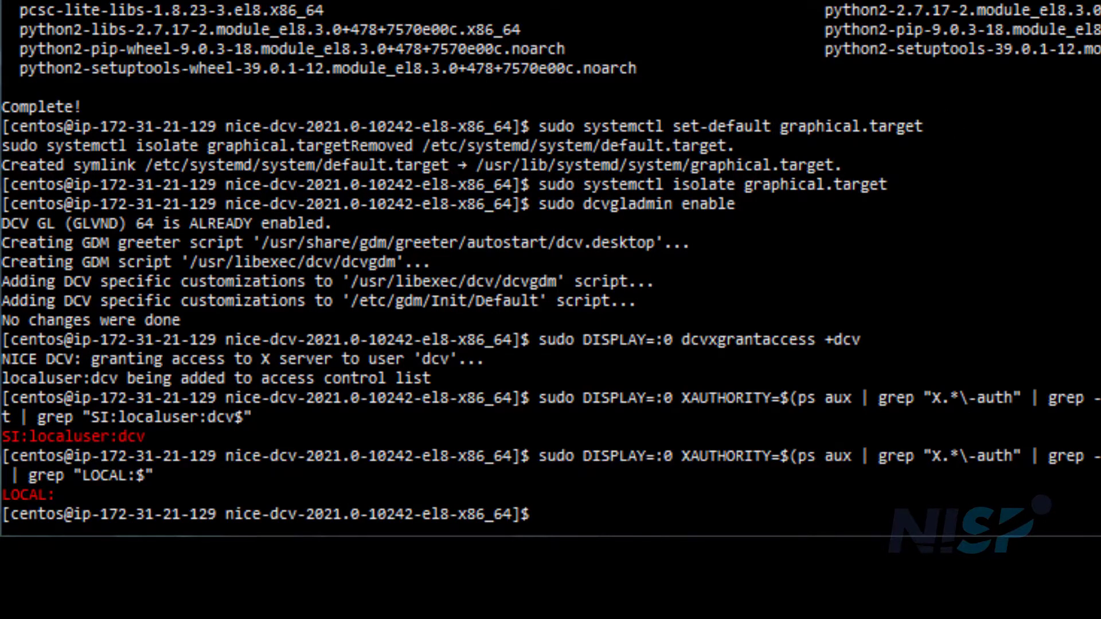
Confirm OpenGL reports NVIDIA 460.73.01 and run dcvgldiag, which finds no problems.
type("sudo DISPLAY=:0 glxinfo | grep -i \"opengl.*version\"")
key("Return")
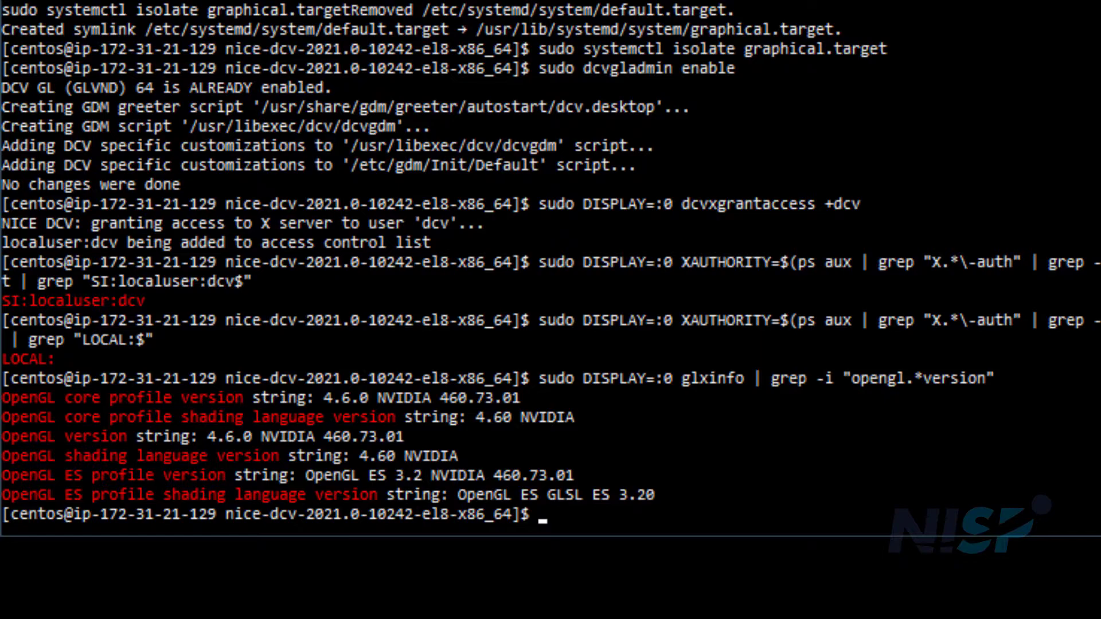
type("sudo dcvgldiag")
key("Return")
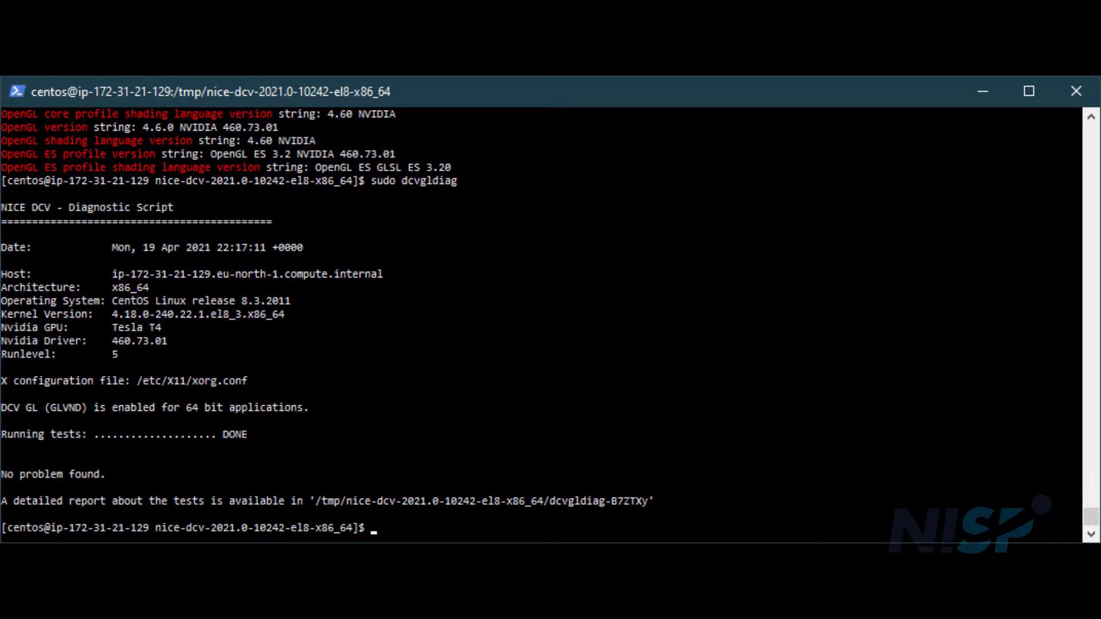
Permanently open port 8443 TCP and UDP in the public zone and reload firewalld.
key("alt+Tab")
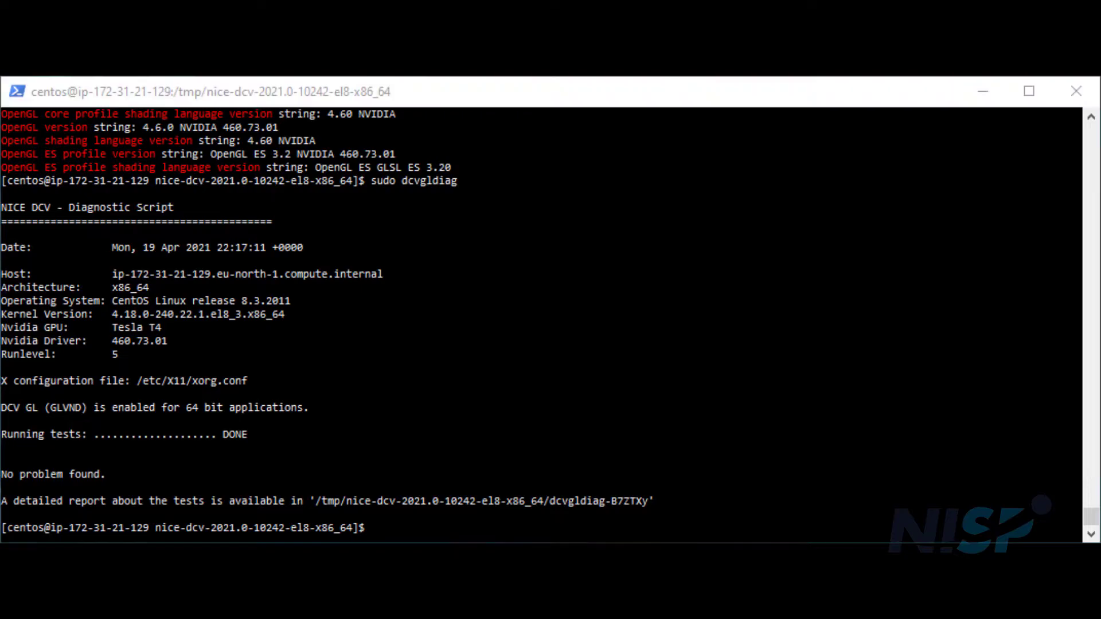
left_click(761, 97)
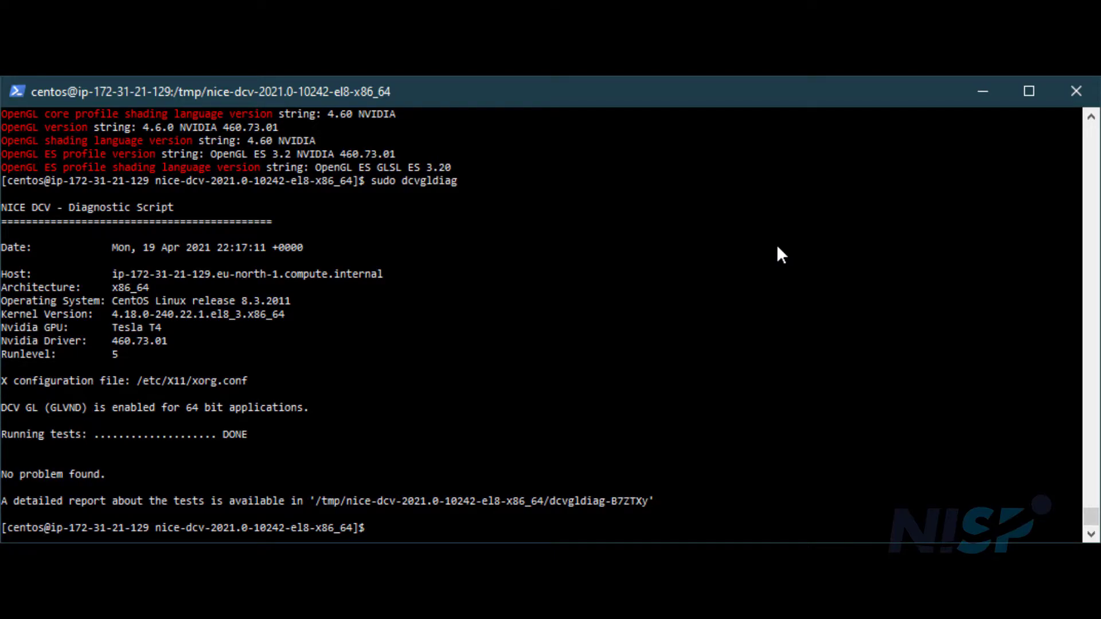
right_click(779, 249)
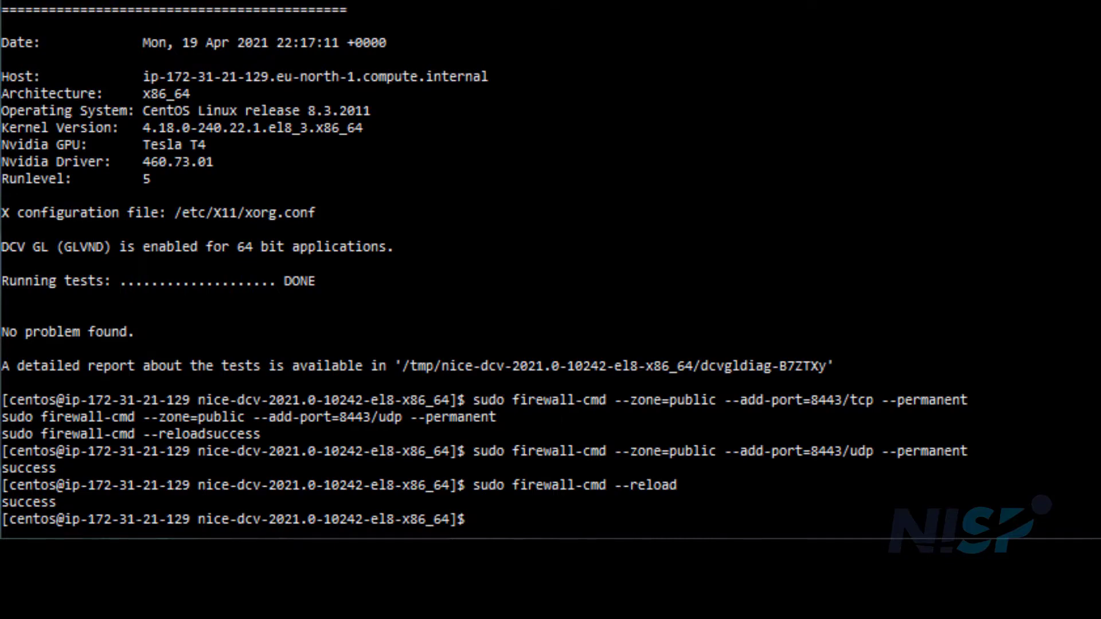
Add polkit rules for package refresh and colord, enable QUIC at 30 fps, and restart dcvserver.
type("cat << EOF | sudo tee --append /etc/polkit-1/localauthority/50-local.d/46-allow-update-repo.pkla     [Allow Package Management all Users]     Identity=unix-user:*     Action=org.freedesktop.packagekit.system-sources-refresh     ResultAny=yes     ResultInactive=yes     ResultActive=yes EOF")
key("Return")
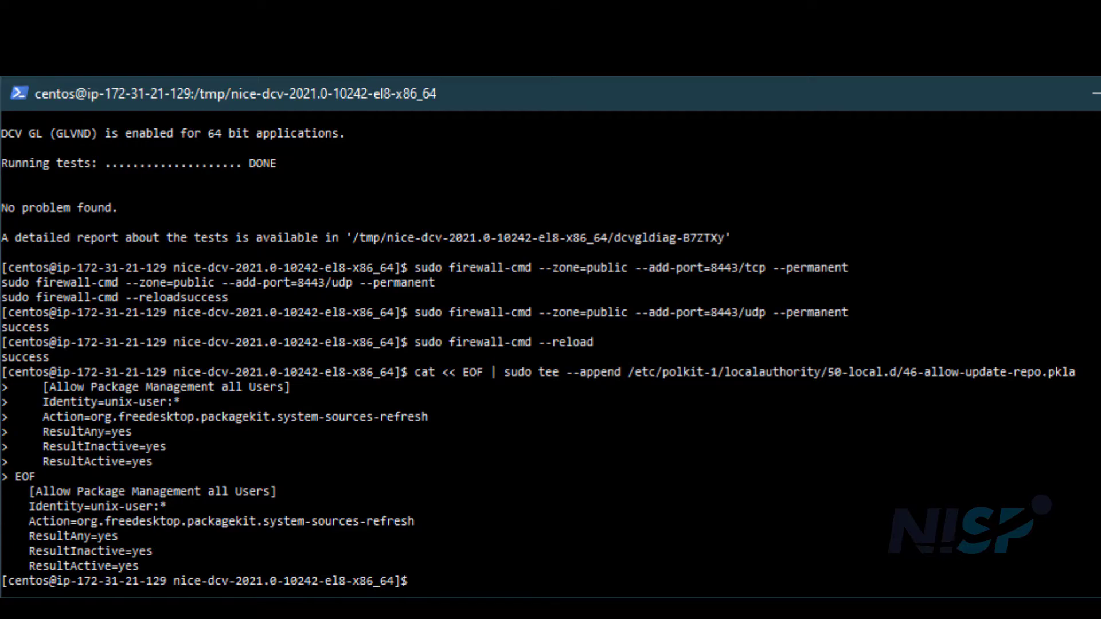
type("cat << EOF | sudo tee --append /etc/polkit-1/localauthority/50-local.d/45-allow-colord.pkla [Allow Colord all Users]     Identity=unix-user:* Action=org.freedesktop.color-manager.create-device;org.freedesktop.color-manager.create-profile;org.freedesktop.color-manager.delete-device;org.freedesktop.color-manager.delete-profile;org.freedesktop.color-manager.modify-device;org.freedesktop.color-manager.modify-profile     ResultAny=no     ResultInactive=no     ResultActive=yes EOF")
key("Return")
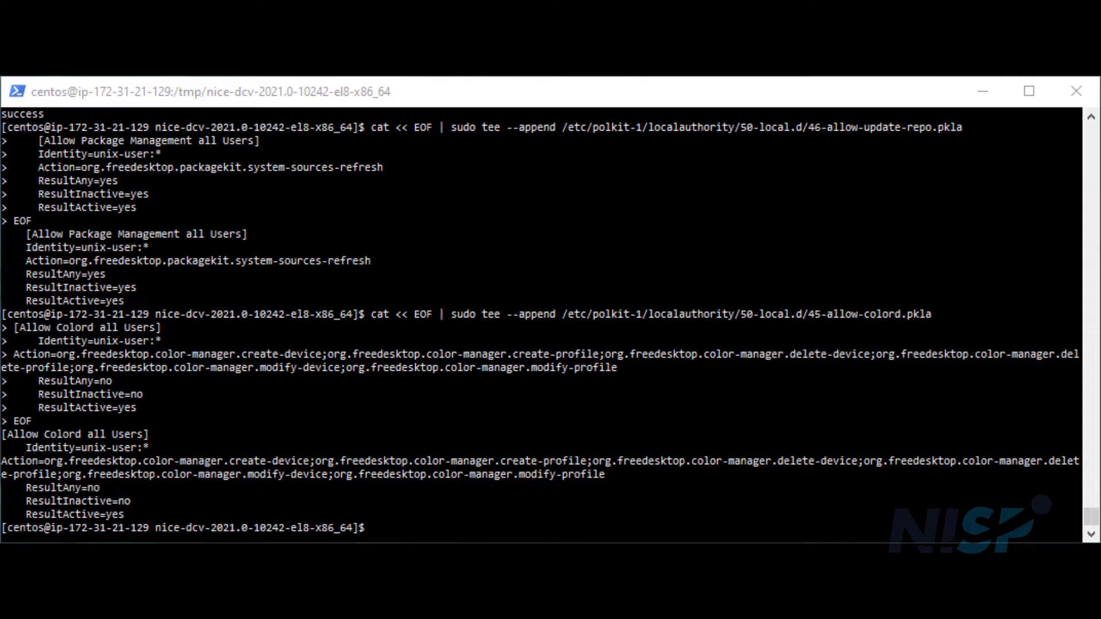
left_click(840, 96)
right_click(883, 212)
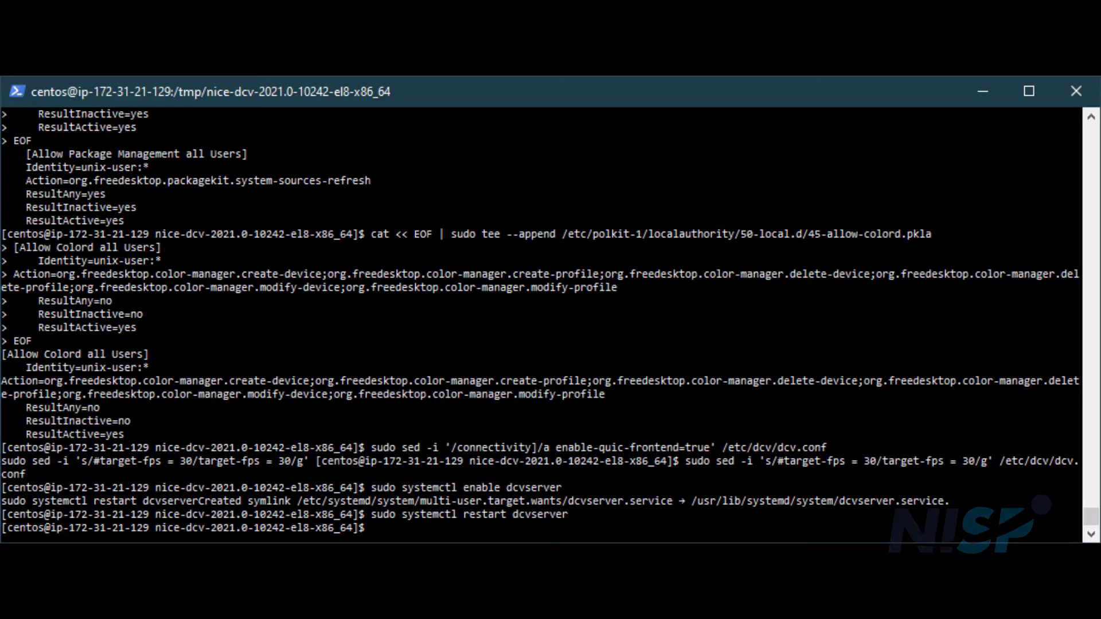
Reboot the instance and check the dcvserver service status after reconnecting.
left_click(862, 94)
type("sudo reboot")
key("Return")
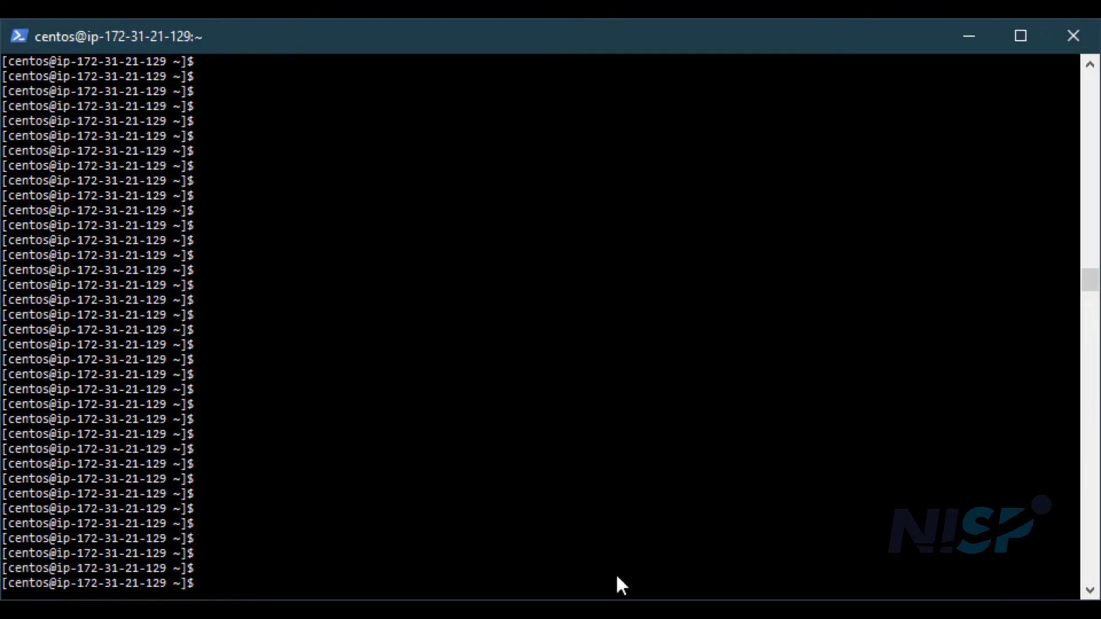
type("sud")
type("o systemctl status")
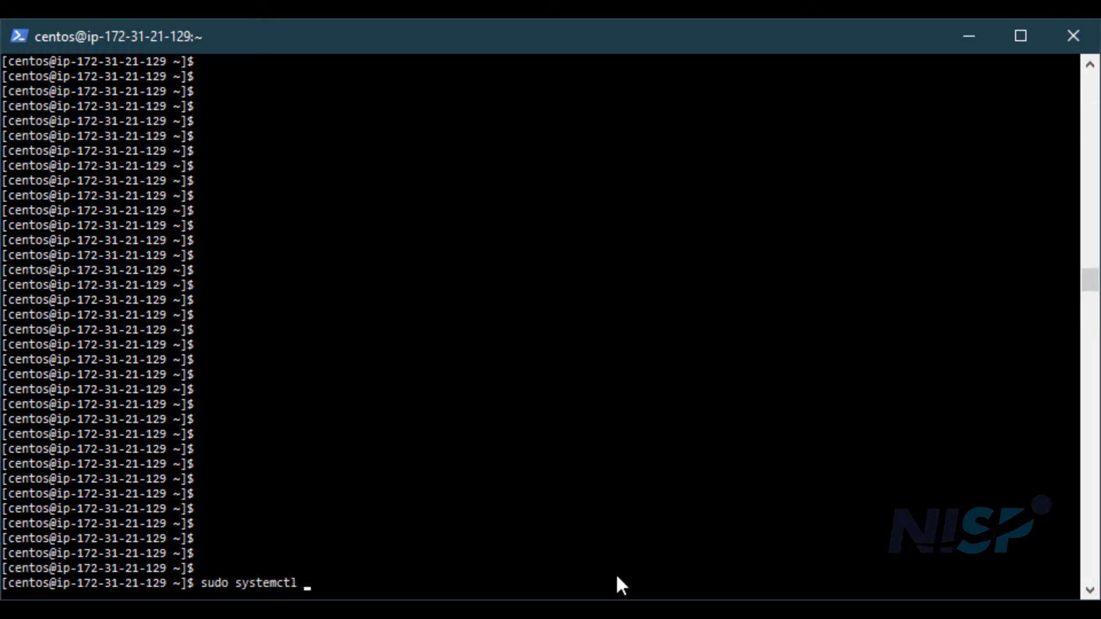
type(" dcvserver.service")
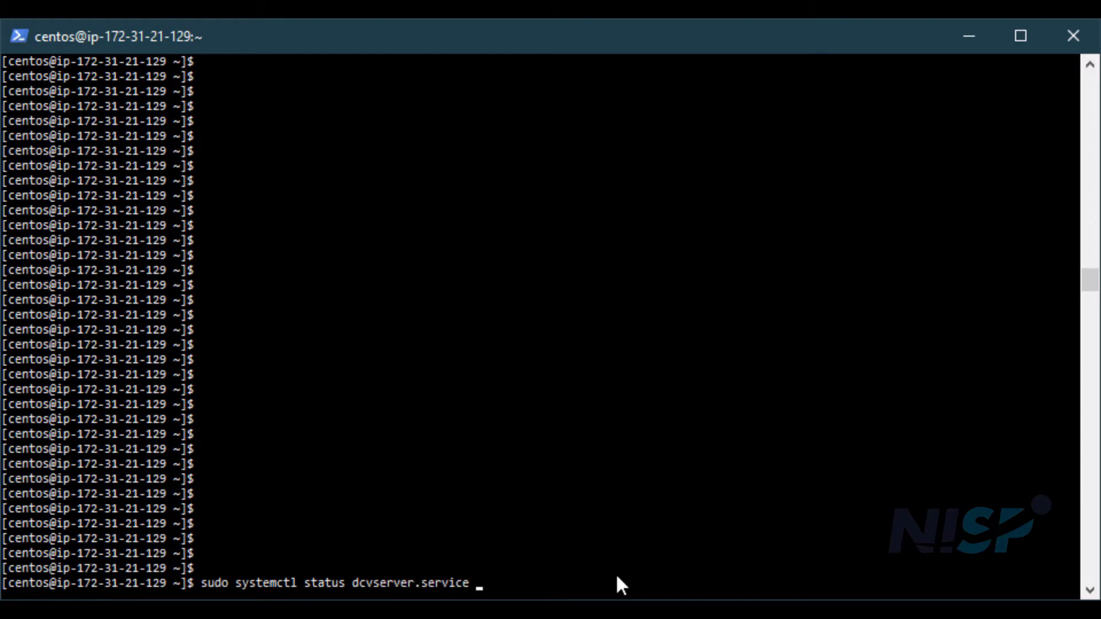
key("Return")
Create DCV session 1 with --storage-root %home% and list the sessions.
type("qdc")
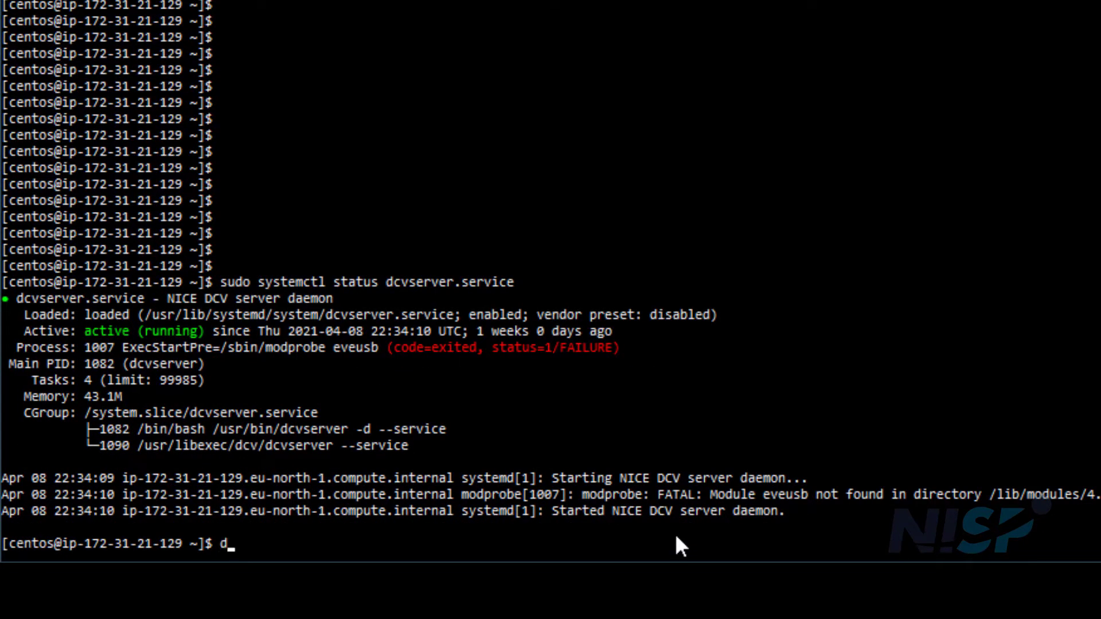
type("v cre")
key("Tab")
type("--st")
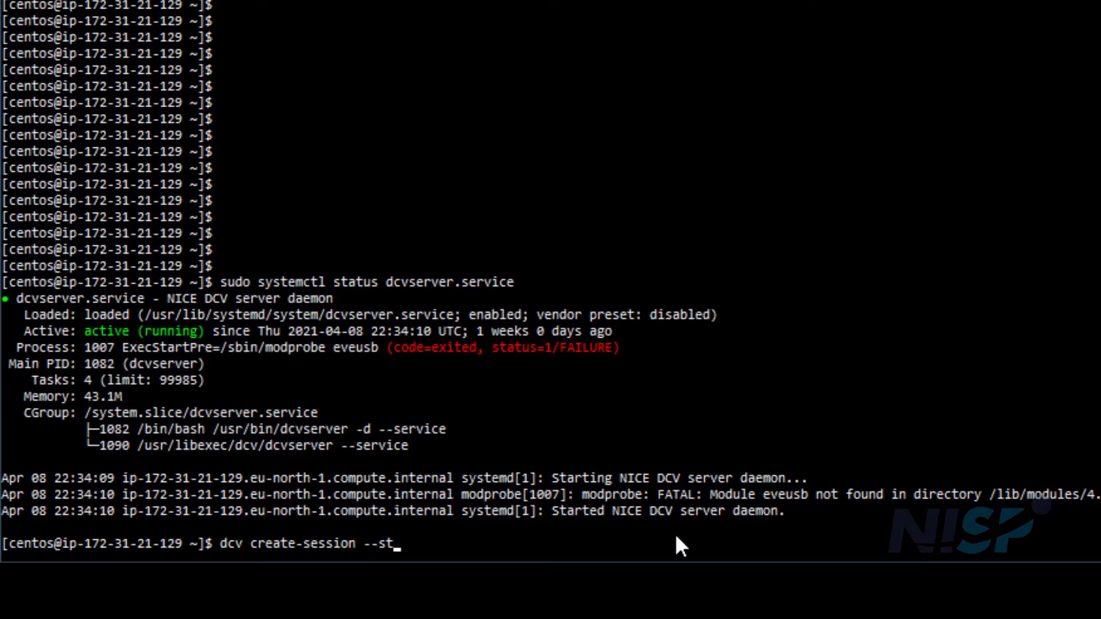
type("orage-root ")
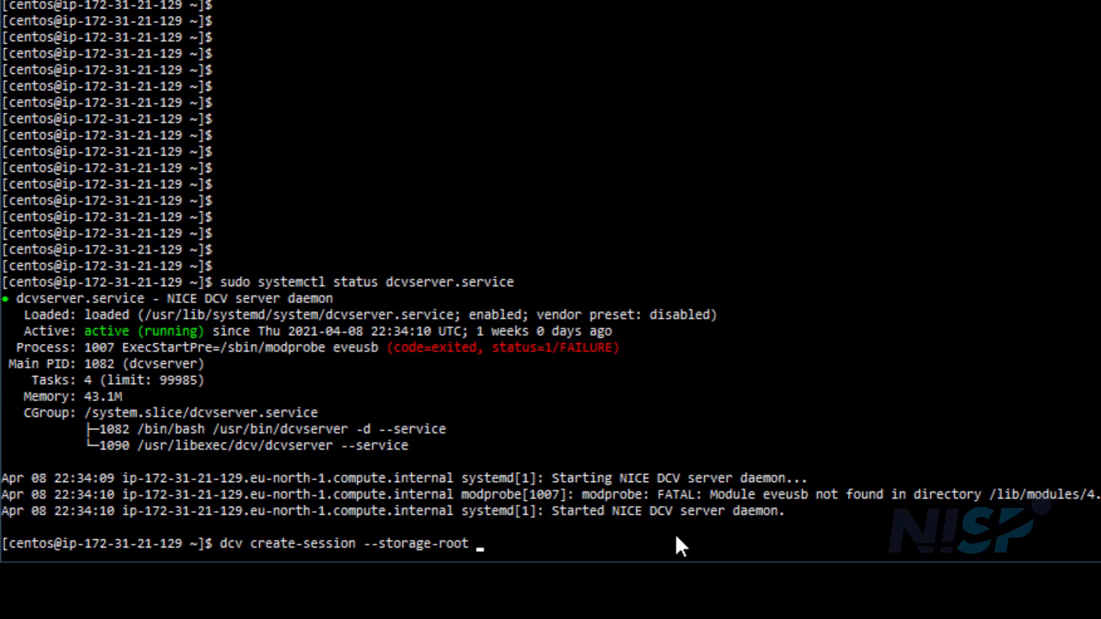
type("%home% 1")
key("Return")
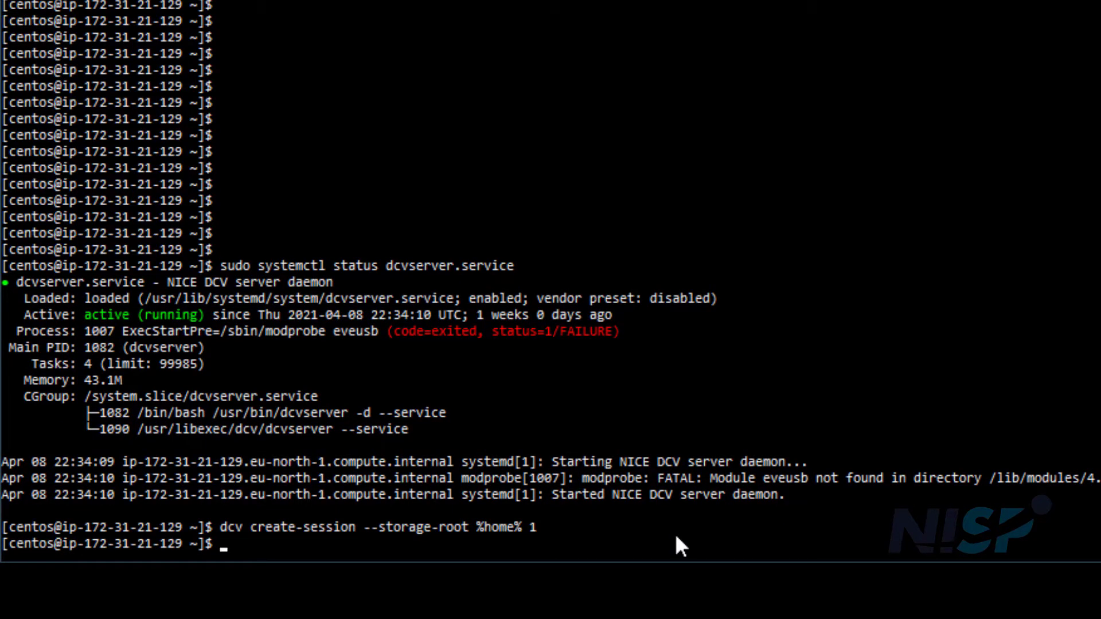
type("dcv list-sessions")
key("Return")
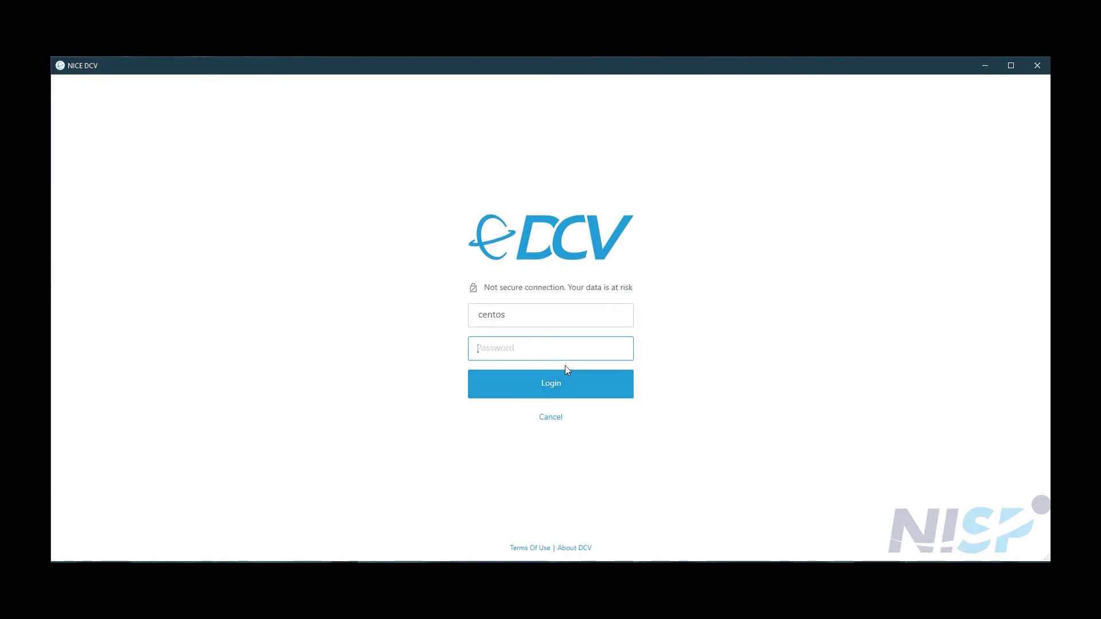
Enter the account password in the NICE DCV login form to reach the GNOME desktop.
type("********")
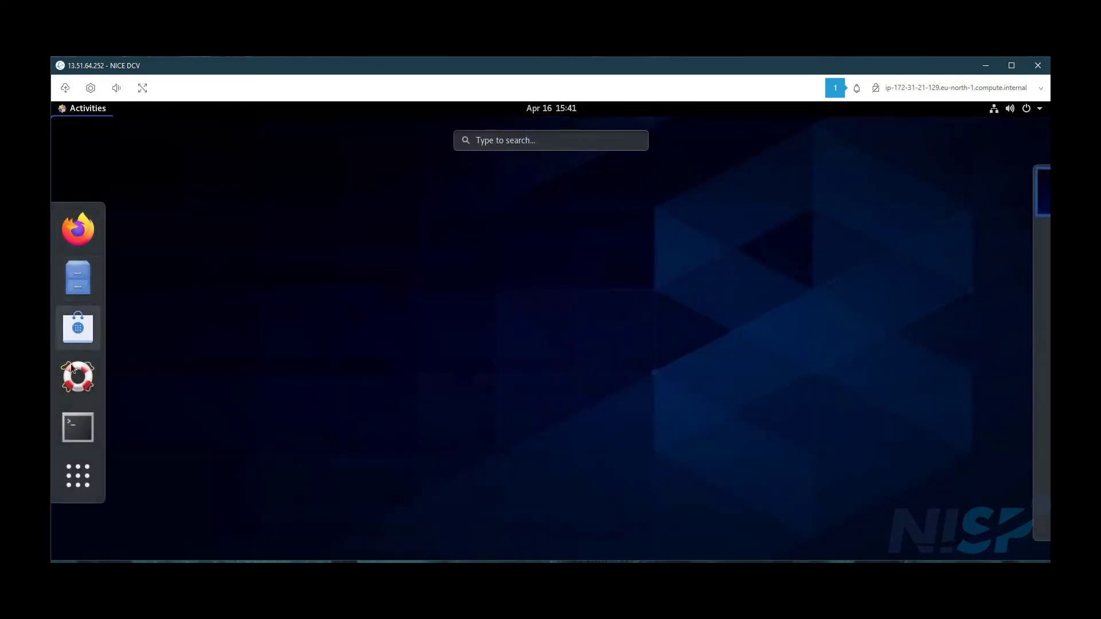
Open a remote terminal and turn on Display Streaming Metrics under Settings > Streaming Mode.
left_click(78, 439)
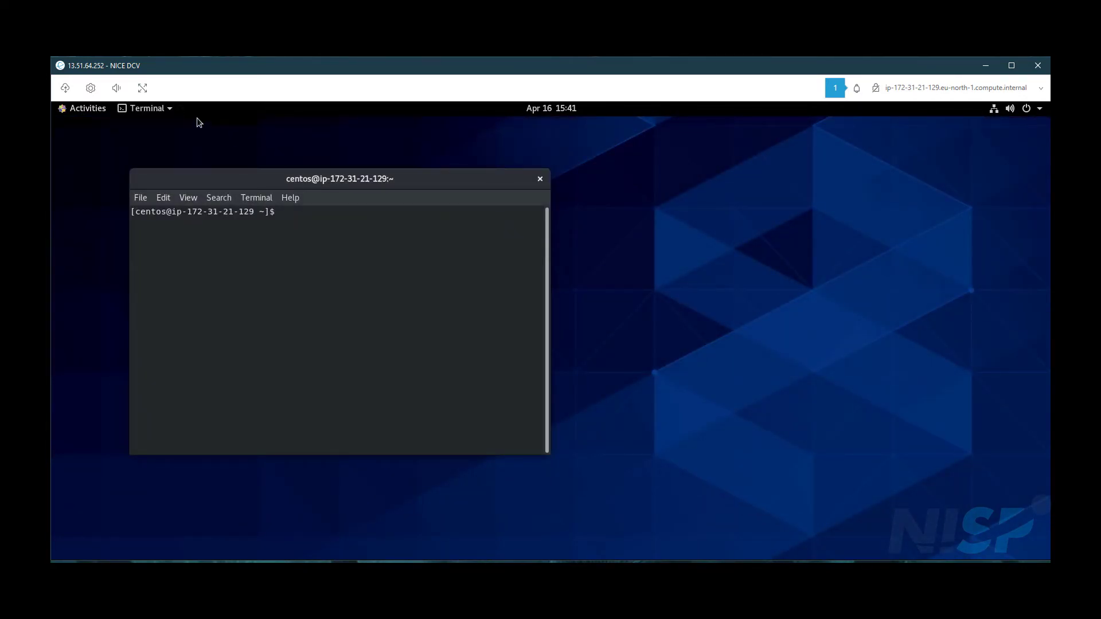
left_click(91, 88)
left_click(117, 88)
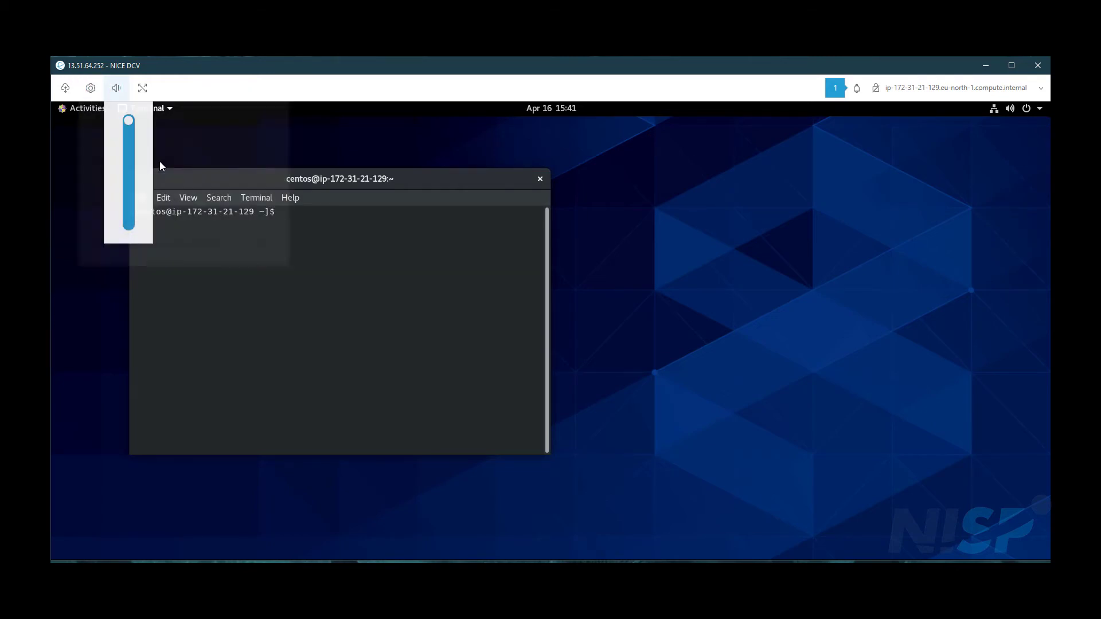
left_click(91, 88)
left_click(148, 168)
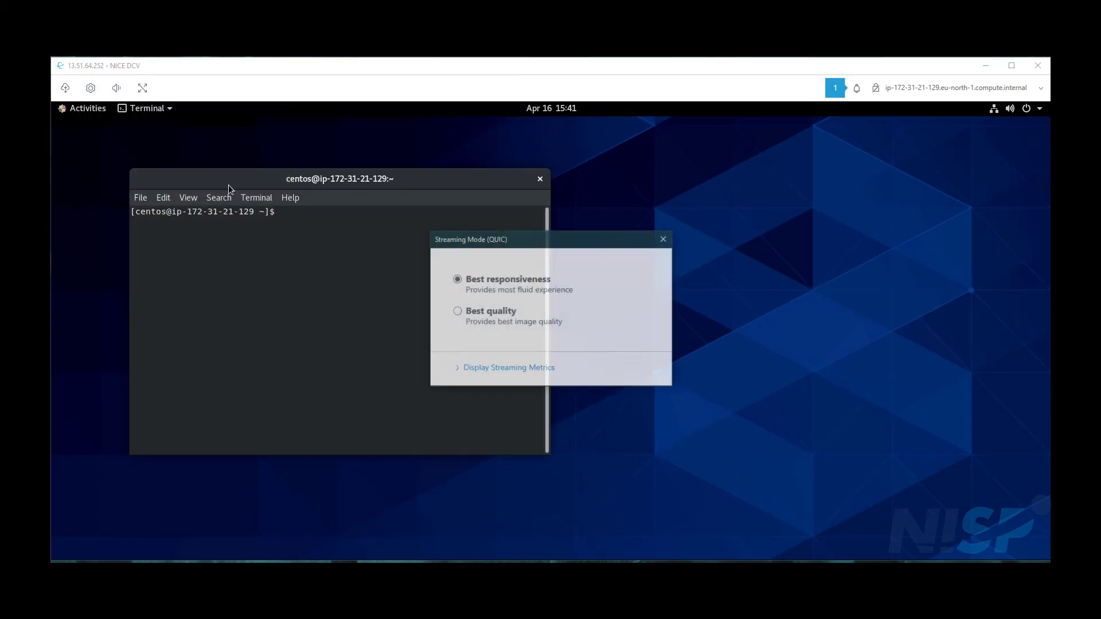
left_click(498, 372)
left_click_drag(580, 239, 890, 121)
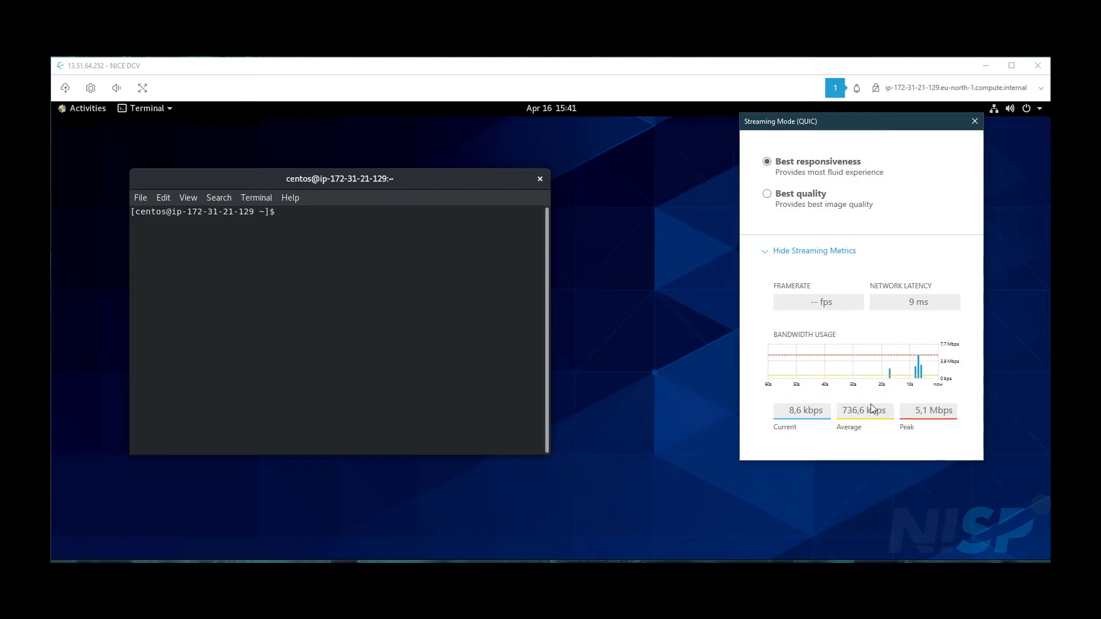
Run glxgears in the remote terminal, with its window beside the terminal and metrics visible.
left_click(274, 226)
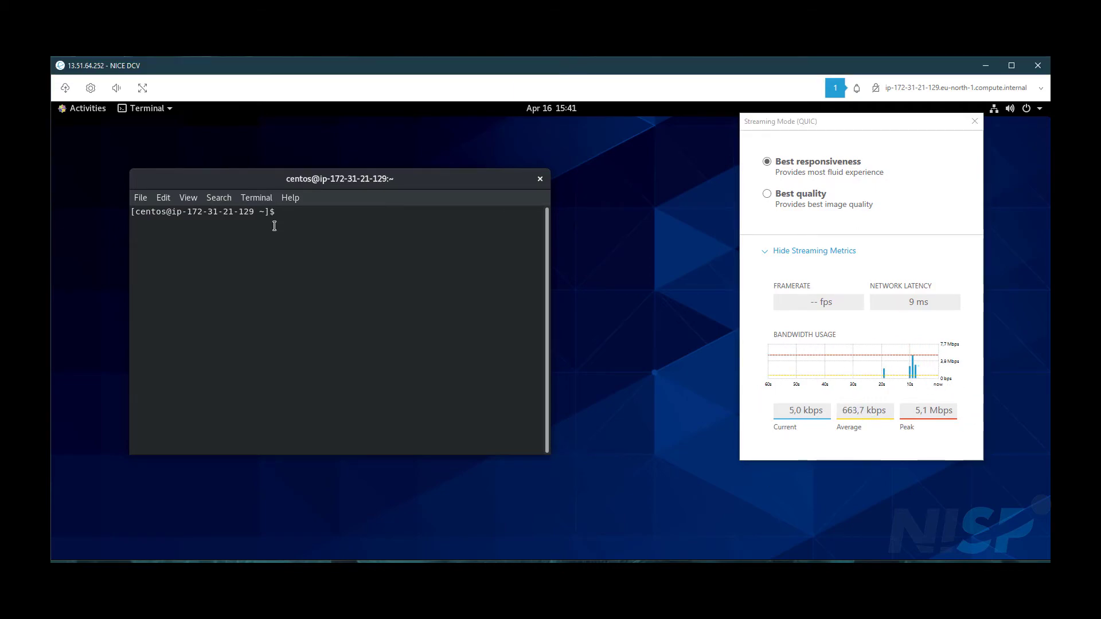
type("glxgears")
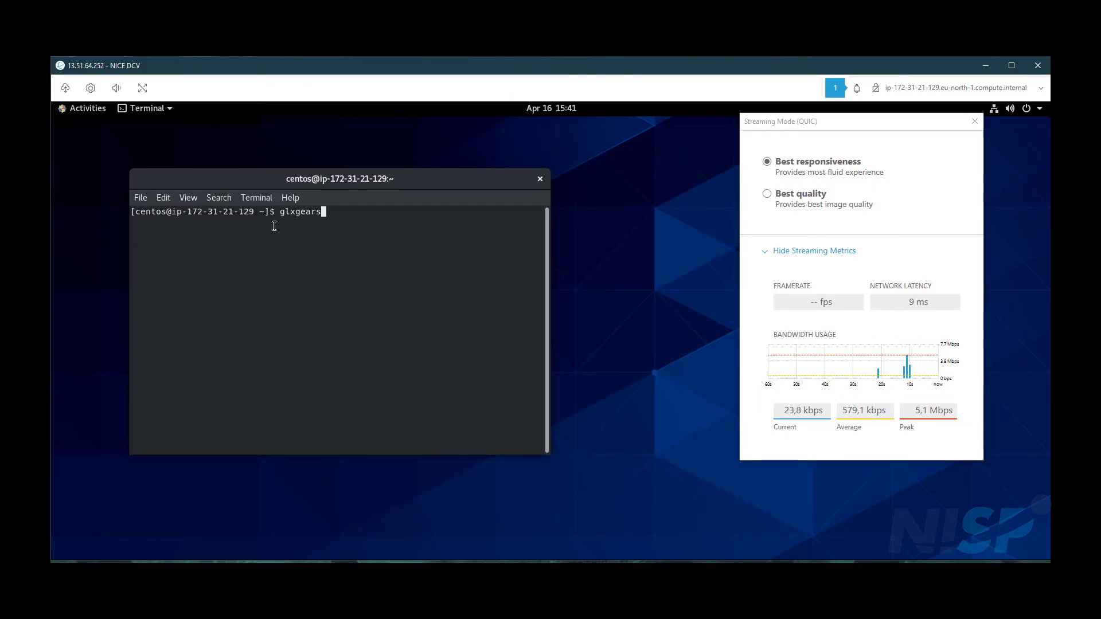
key("Return")
left_click_drag(126, 125, 607, 154)
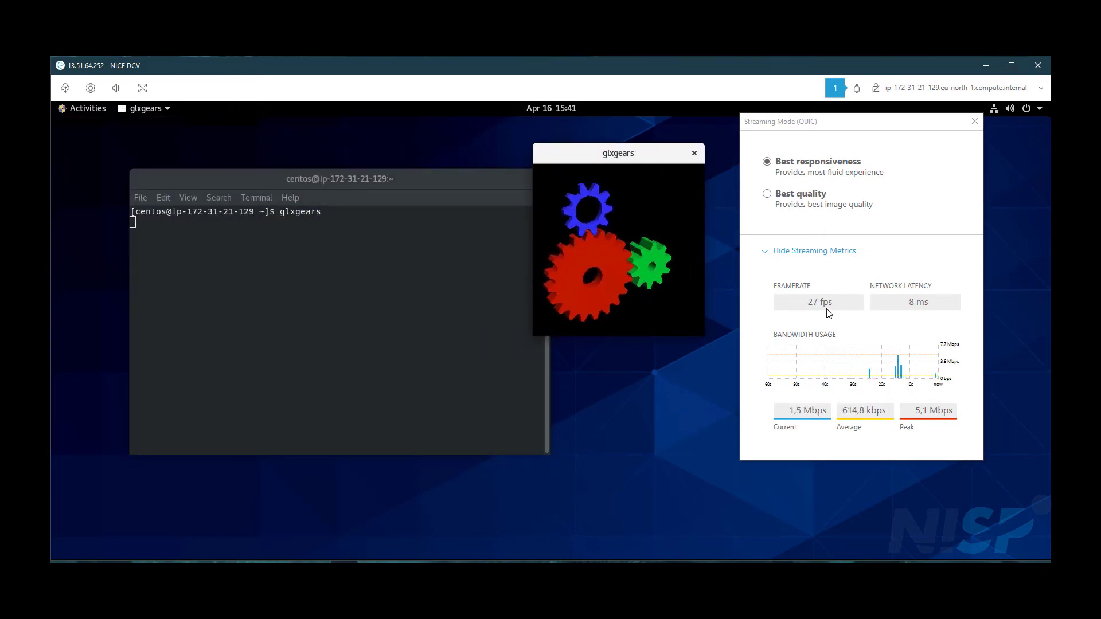
left_click(771, 289)
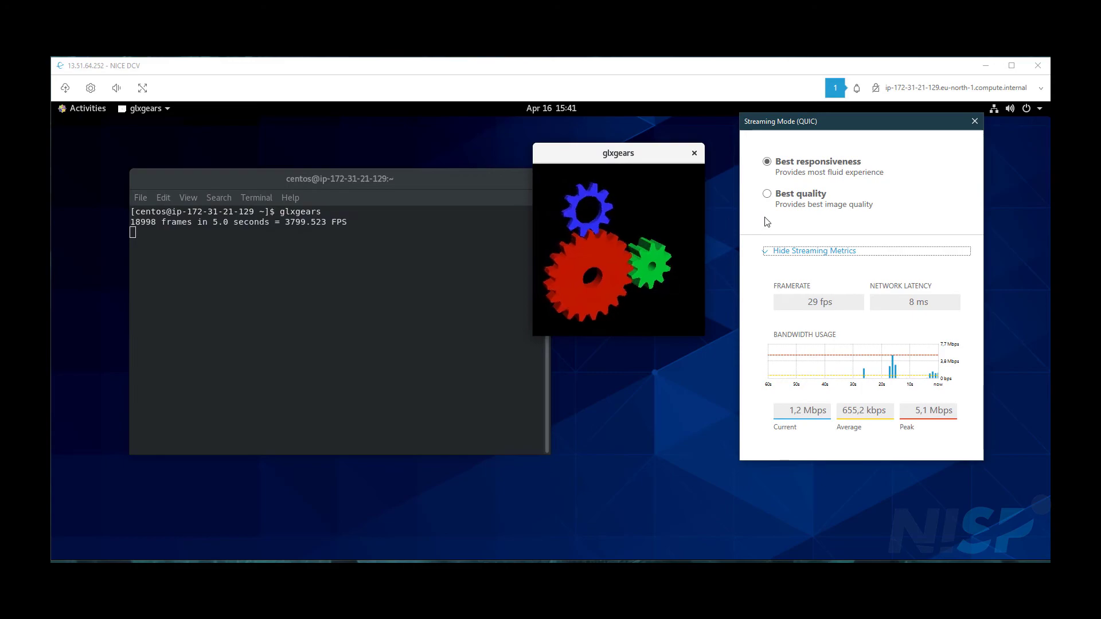